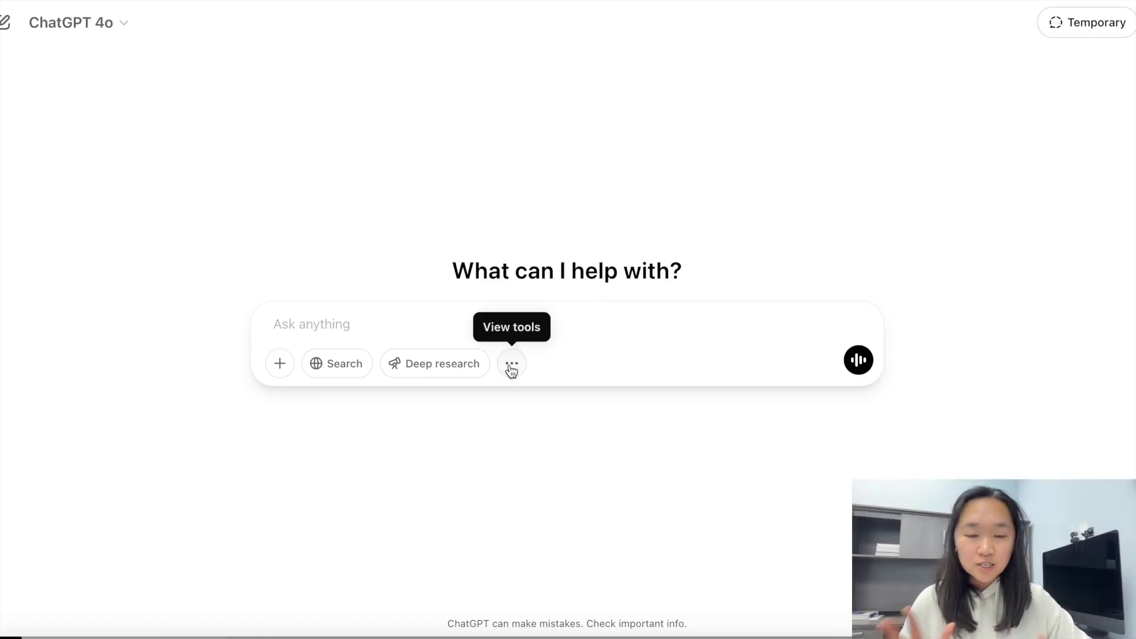
# Use Create image to send the prompt 'a hyperrealistic image of dog'.
pyautogui.click(511, 370)
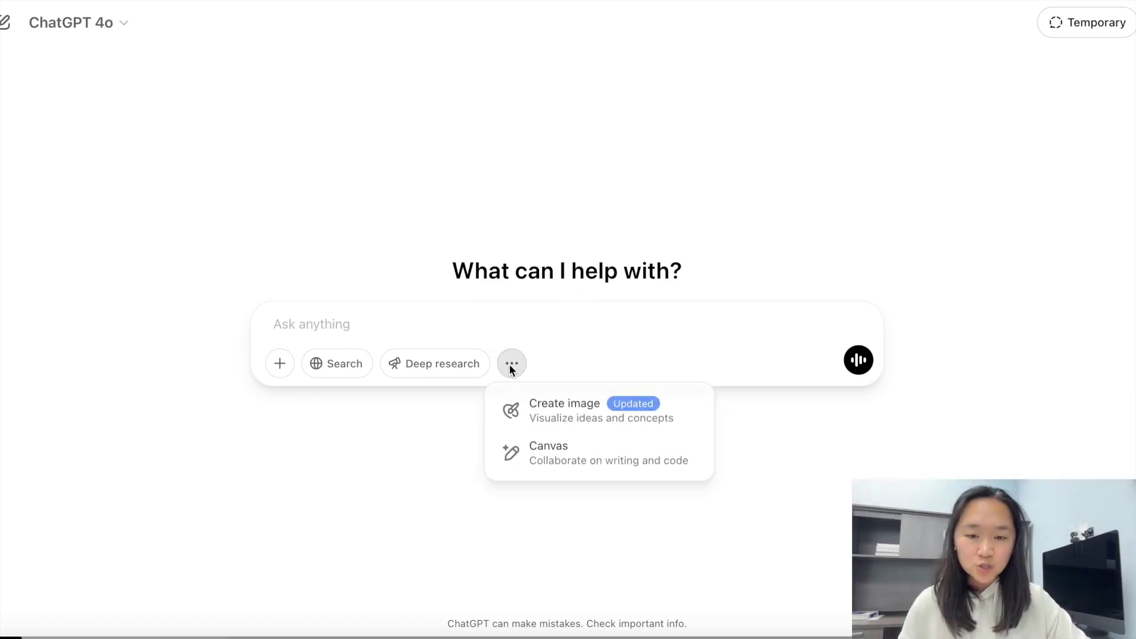
pyautogui.click(567, 418)
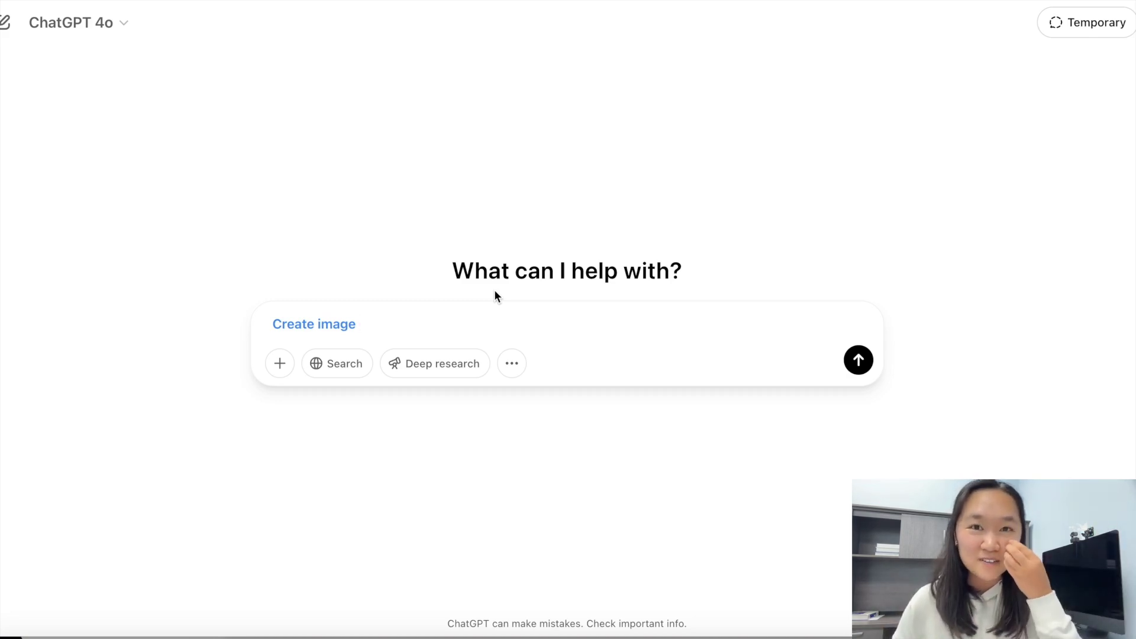
pyautogui.write('a hy')
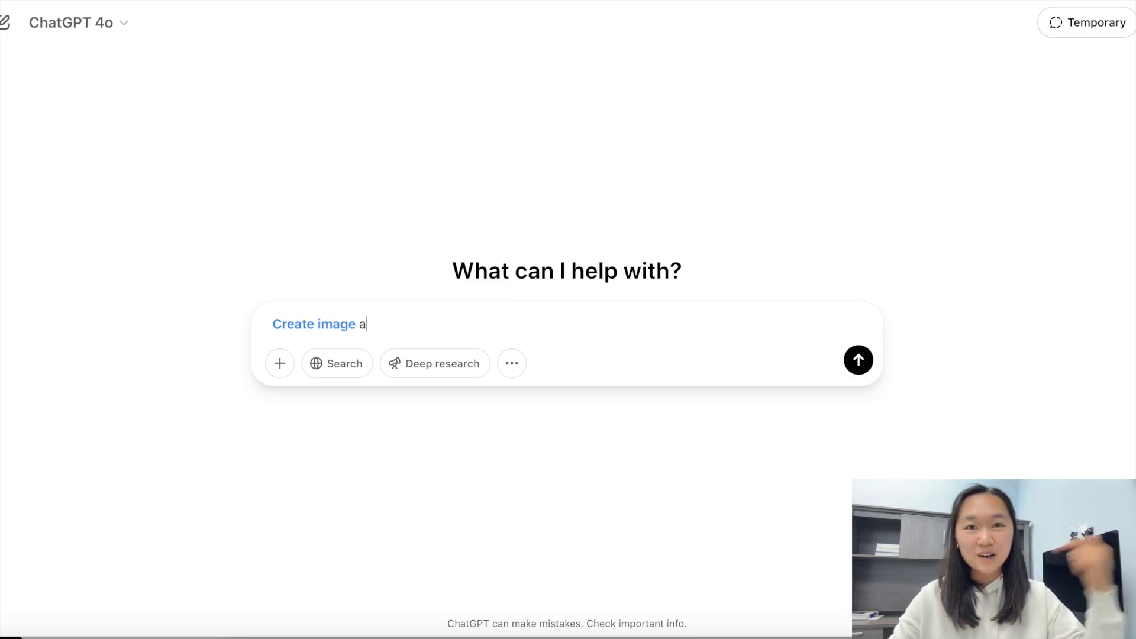
pyautogui.write('perrealistic image of dog')
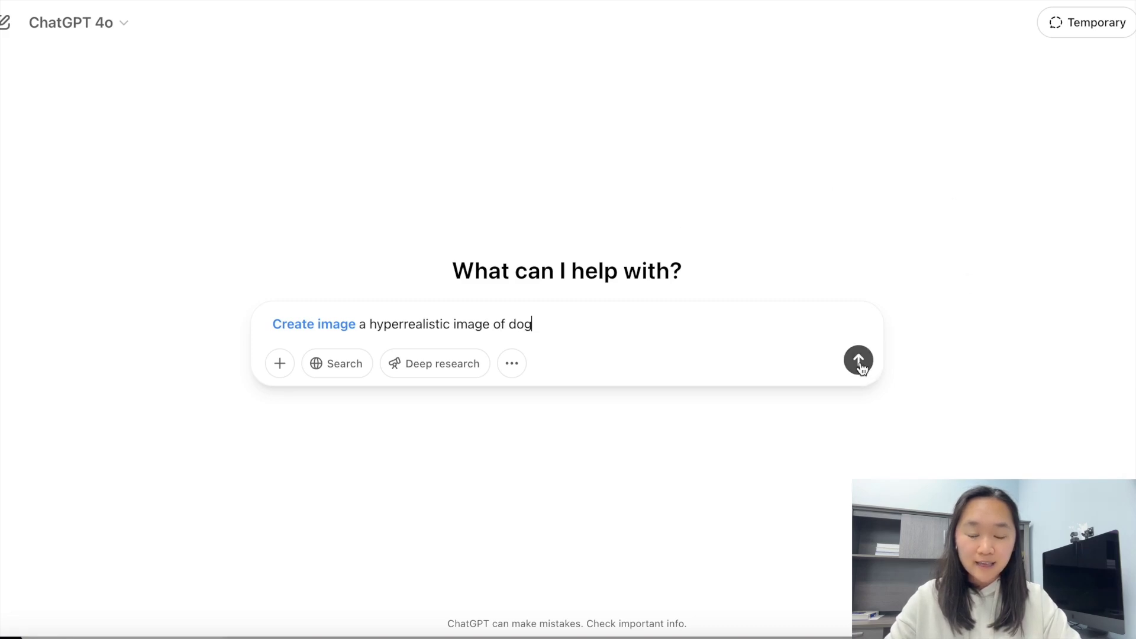
pyautogui.click(859, 361)
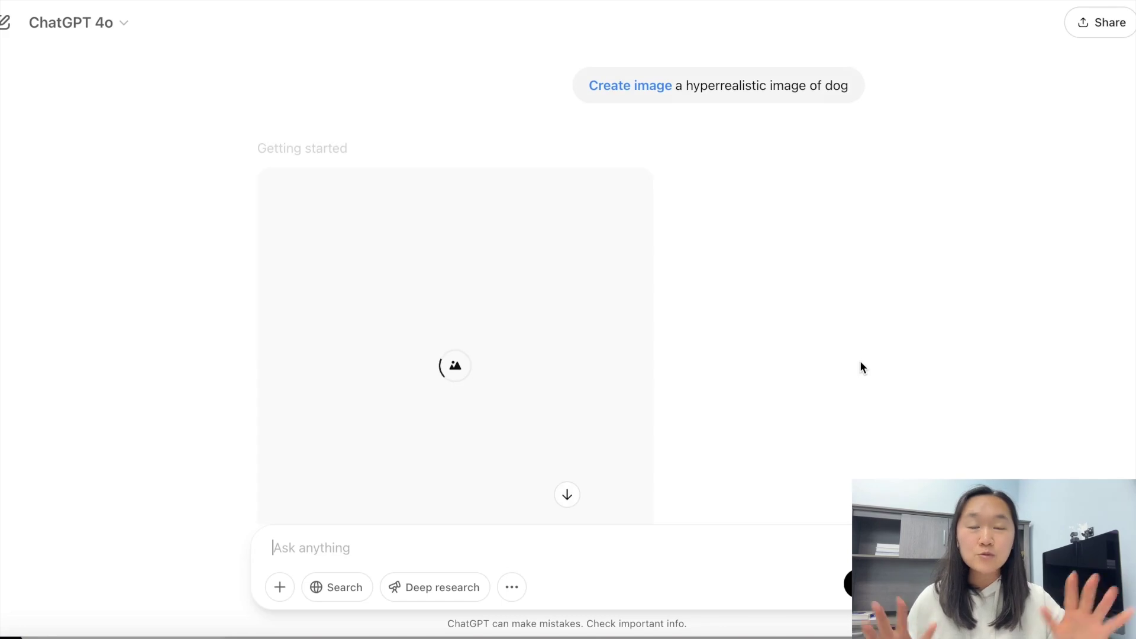
# Let the dog image start rendering, then switch to the real boxer dog photo.
pyautogui.scroll(-1, 798, 256)
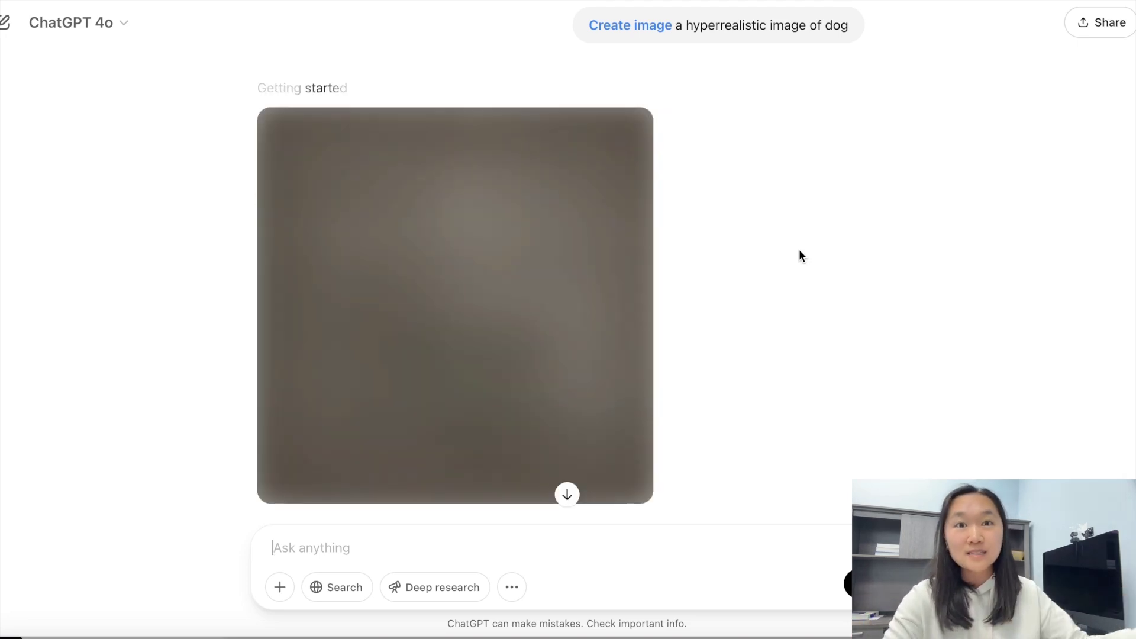
pyautogui.press('super+Tab')
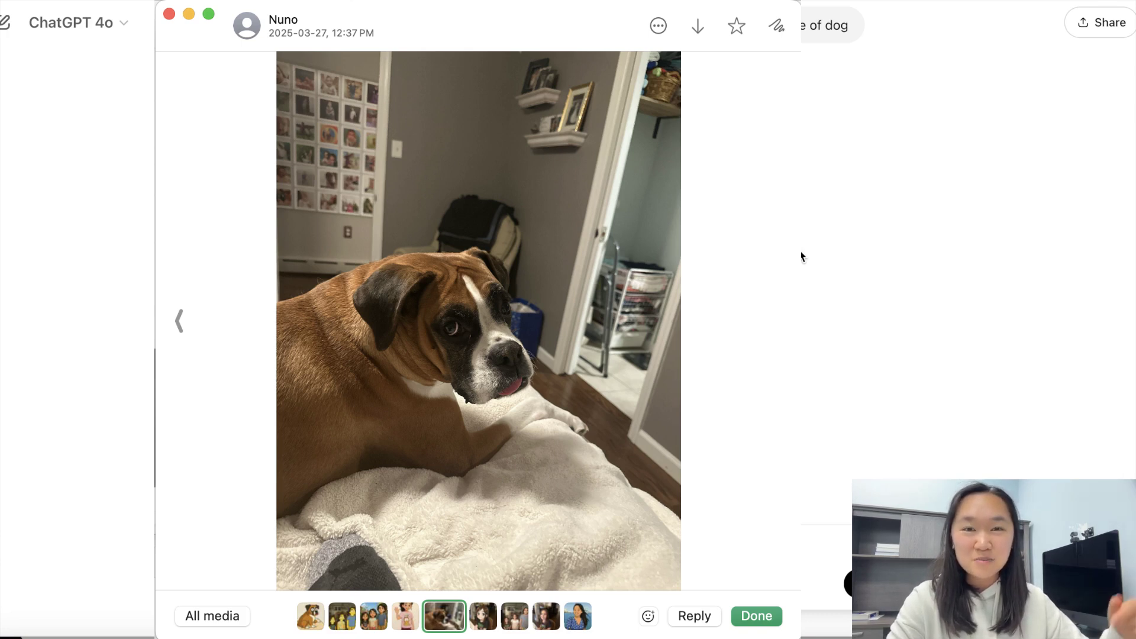
# Close the boxer photo in WhatsApp and switch back to the ChatGPT window.
pyautogui.press('Escape')
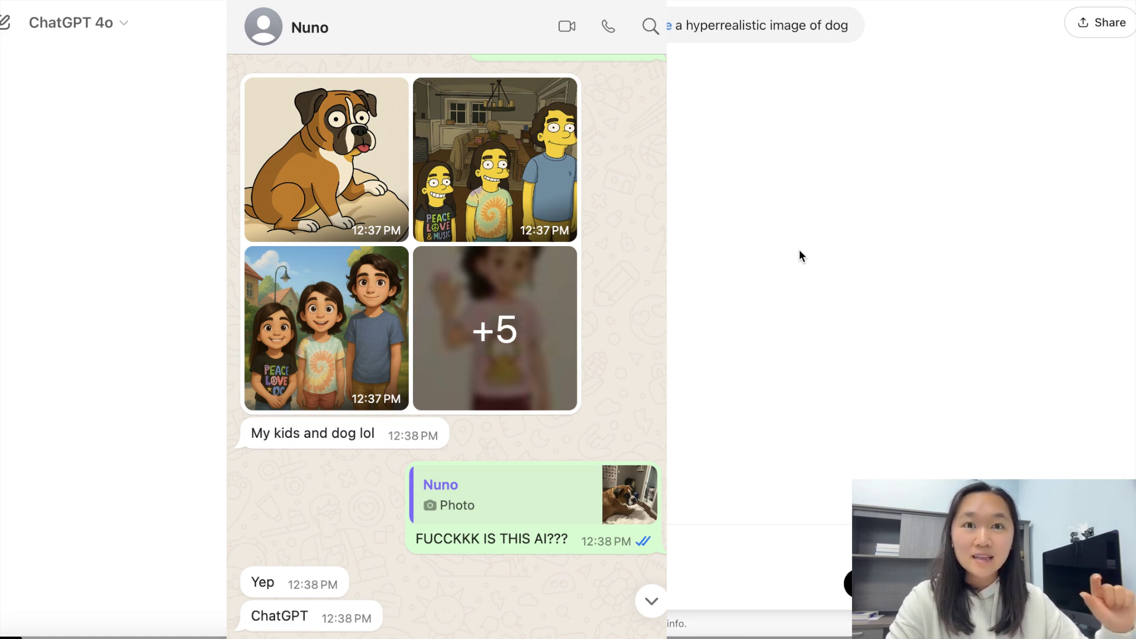
pyautogui.click(675, 191)
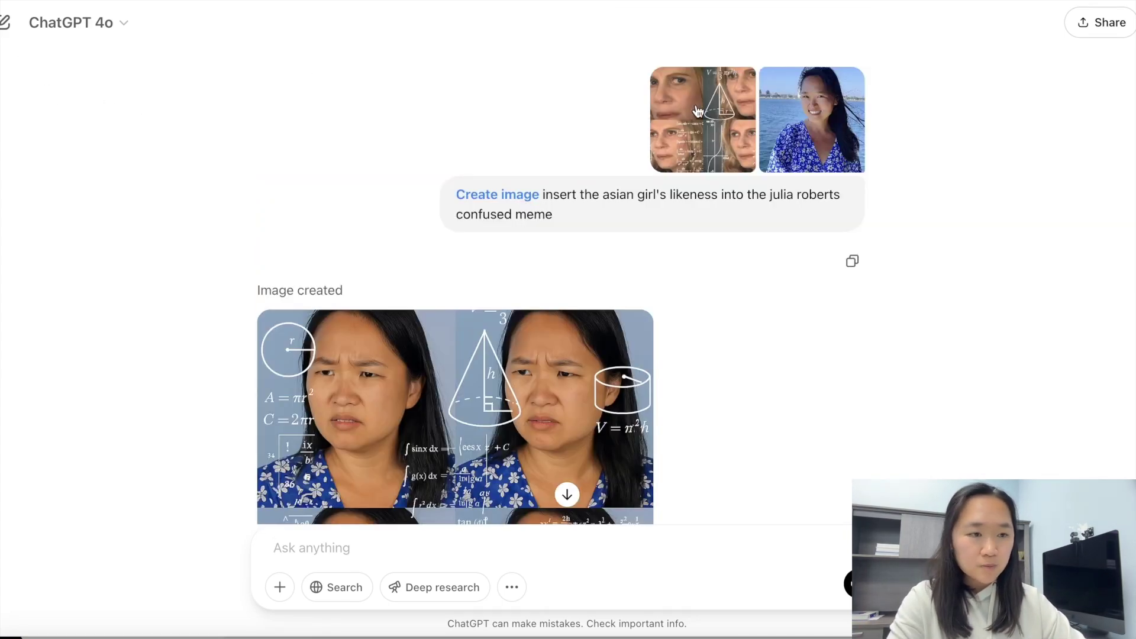
# Preview the confused-math meme and the woman's reference photo enlarged.
pyautogui.click(698, 110)
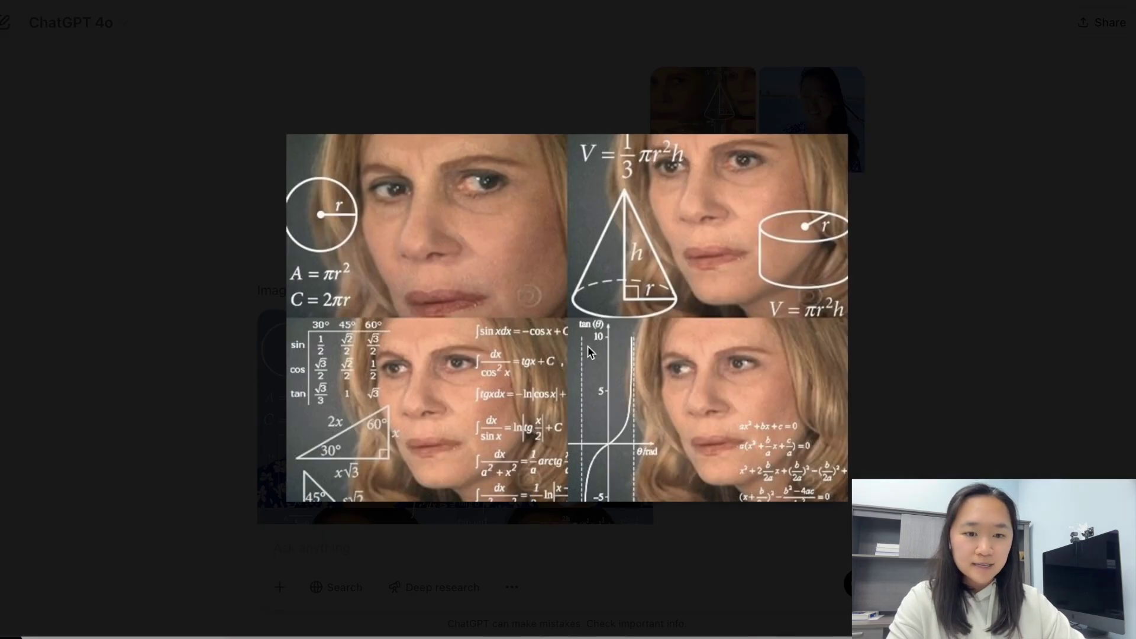
pyautogui.click(895, 84)
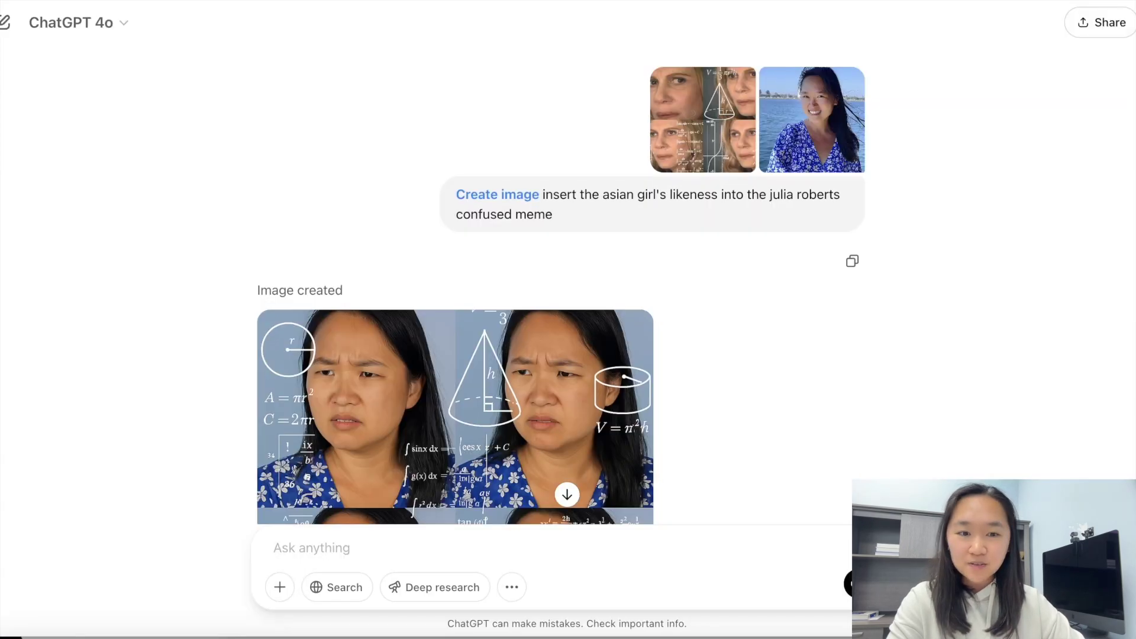
pyautogui.click(835, 112)
pyautogui.click(885, 177)
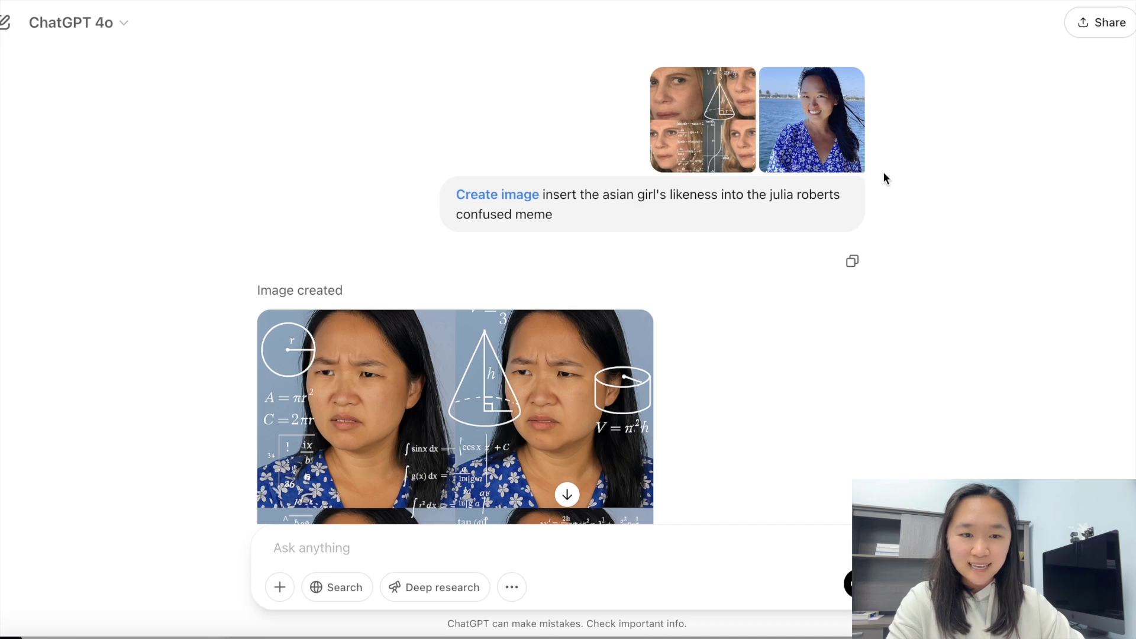
# View the generated meme full size, then scroll down to the HOW APIs WORK poster.
pyautogui.scroll(-1, 874, 181)
pyautogui.scroll(-1, 628, 141)
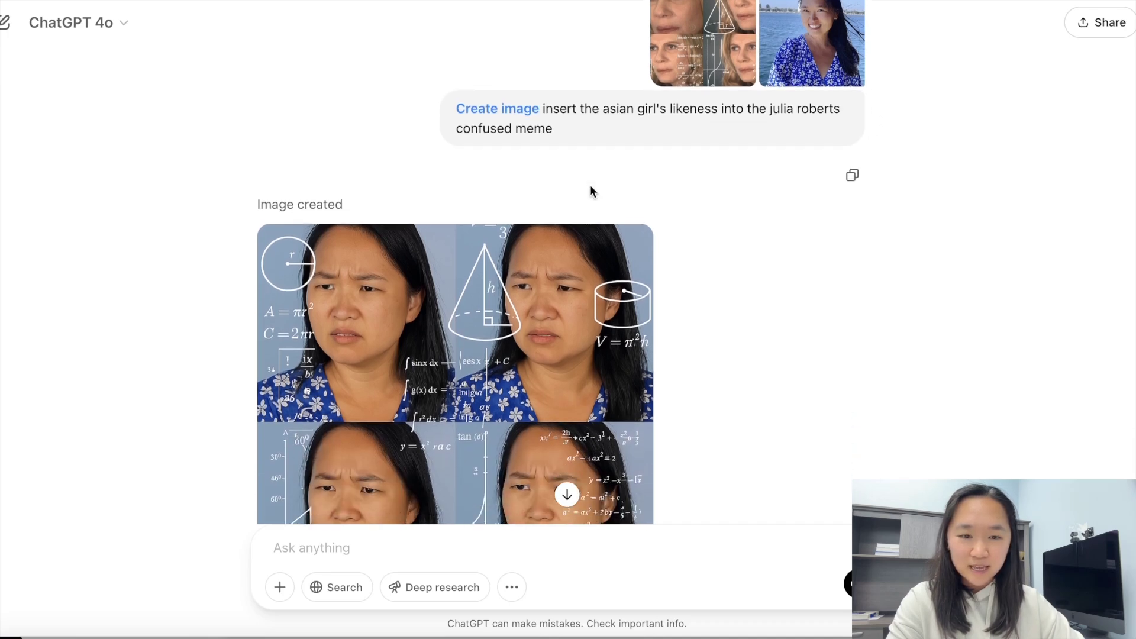
pyautogui.scroll(-1, 445, 217)
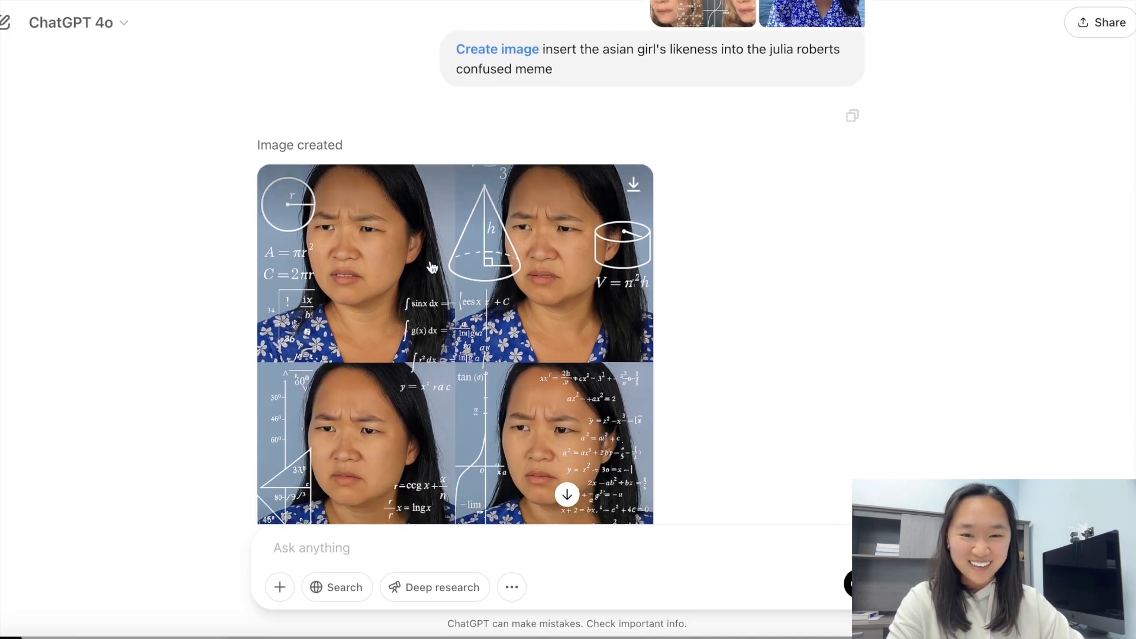
pyautogui.click(431, 266)
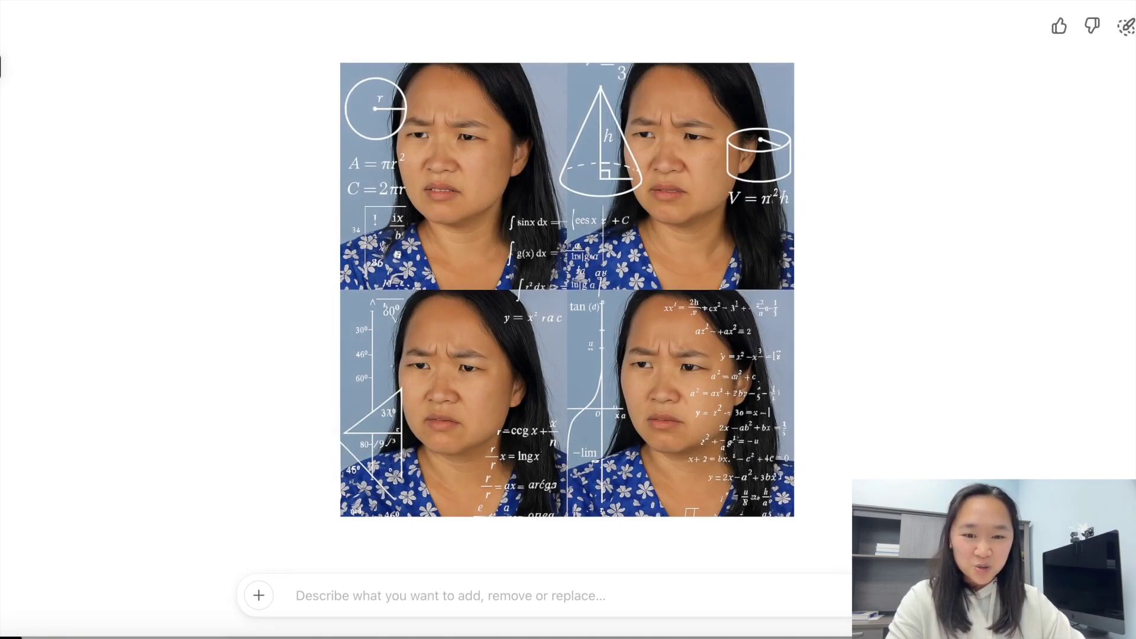
pyautogui.press('Escape')
pyautogui.scroll(3, 277, 193)
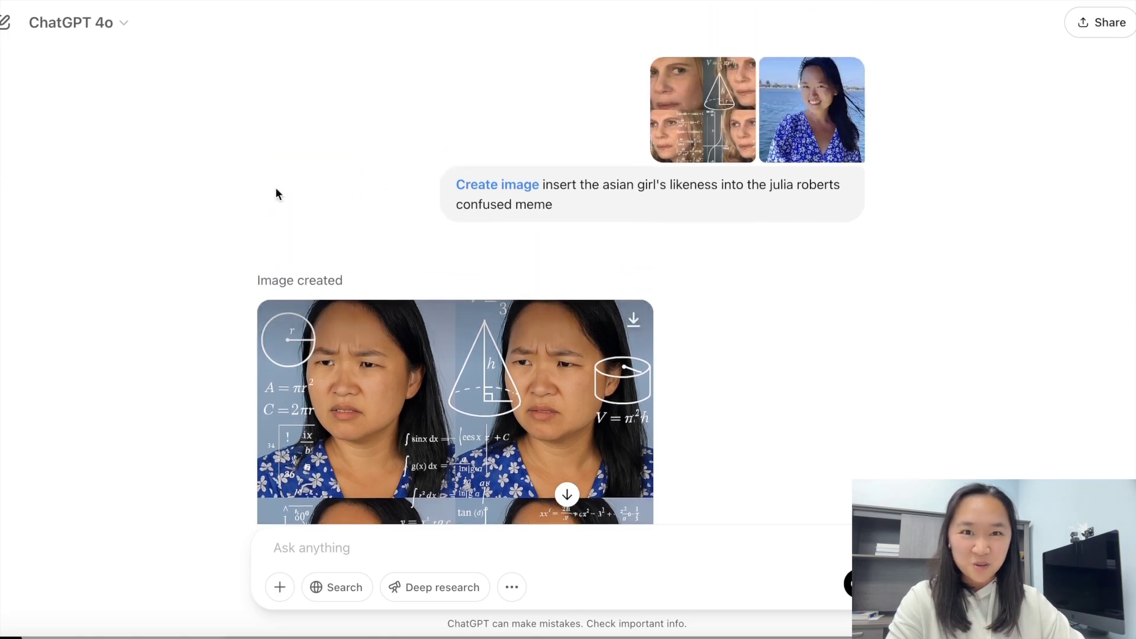
pyautogui.scroll(-2, 555, 294)
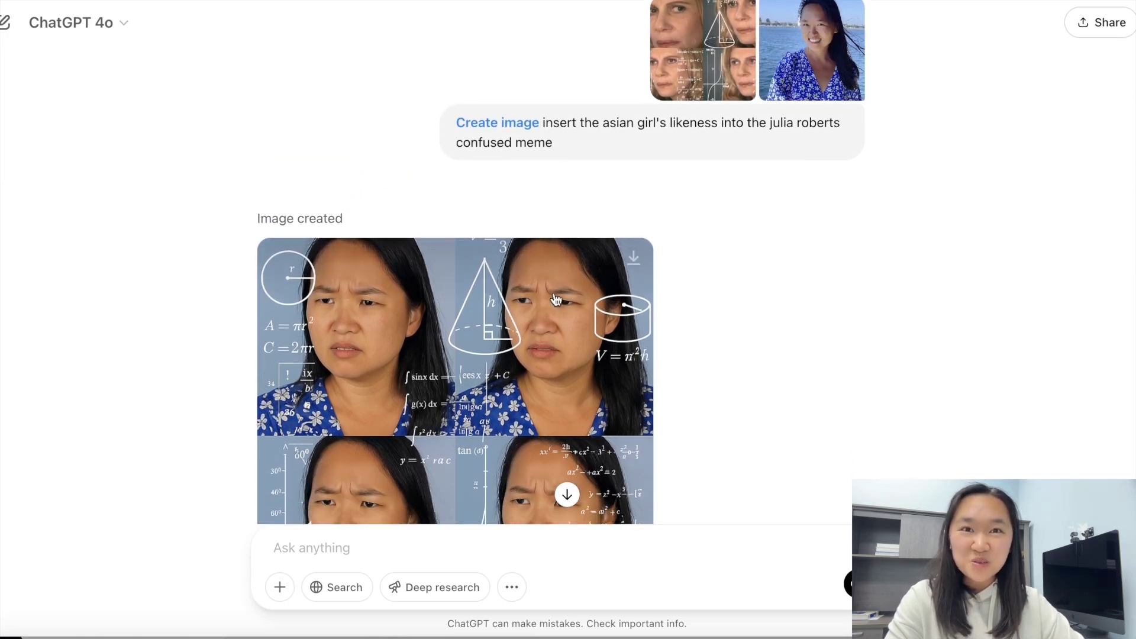
pyautogui.scroll(-10, 781, 422)
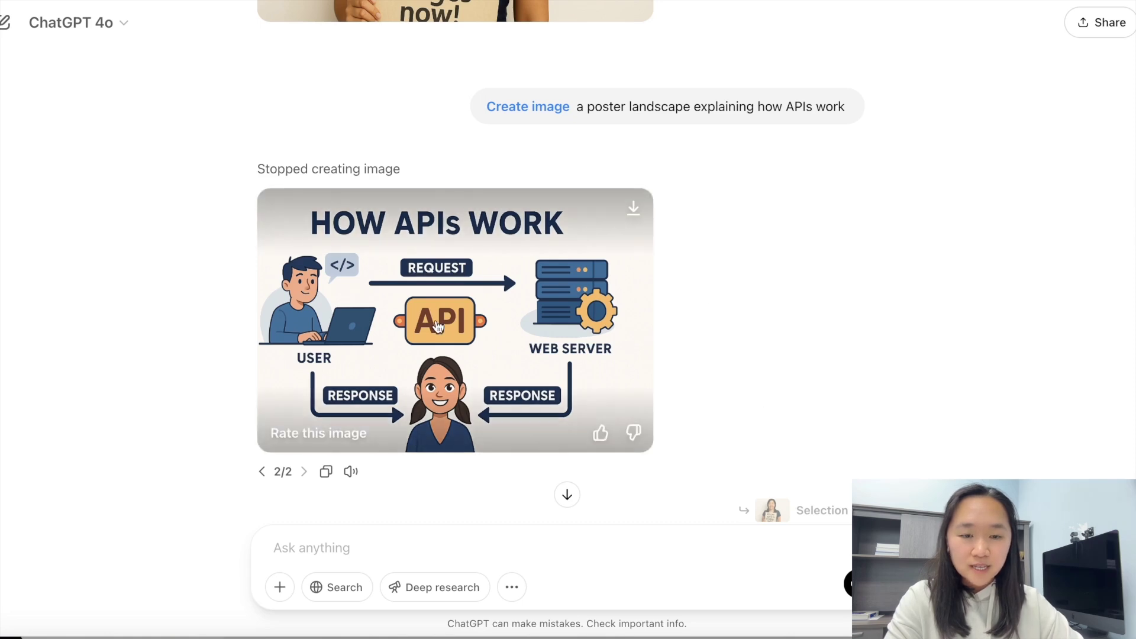
# View the API and photosynthesis posters full size, then scroll to the AI sign cartoon.
pyautogui.moveTo(602, 107); pyautogui.dragTo(772, 107)
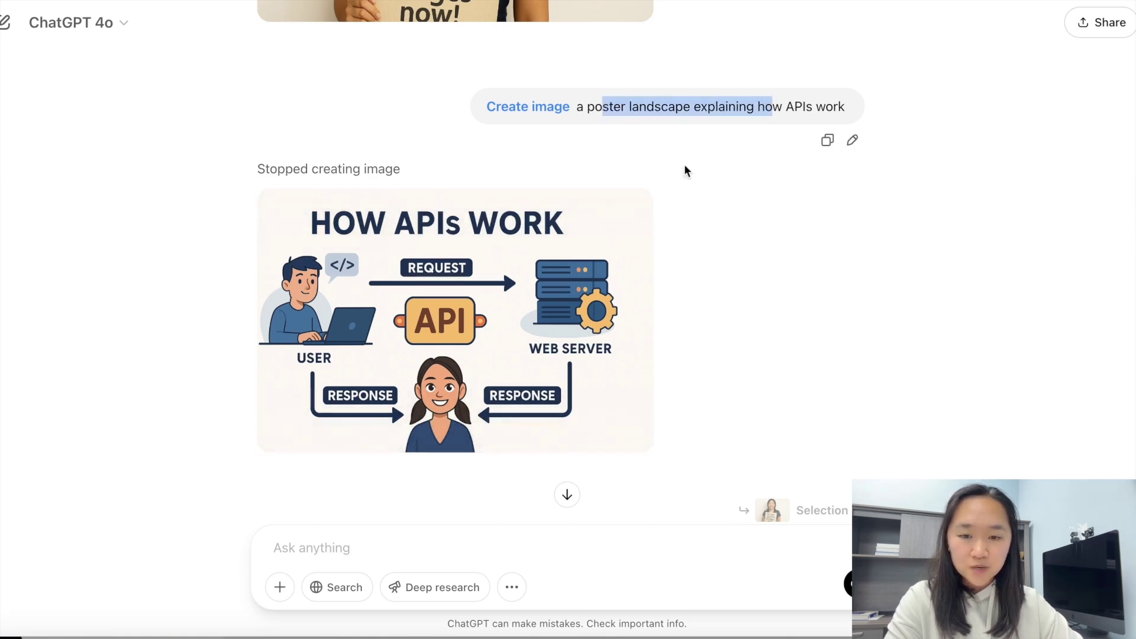
pyautogui.click(429, 317)
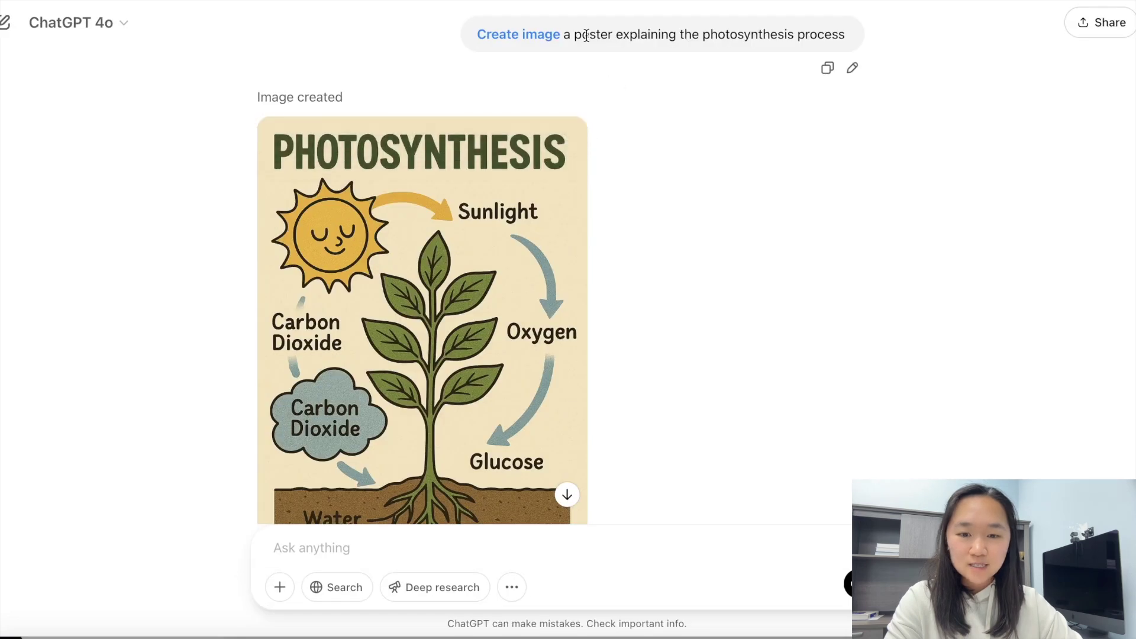
pyautogui.moveTo(583, 34); pyautogui.dragTo(835, 41)
pyautogui.click(675, 186)
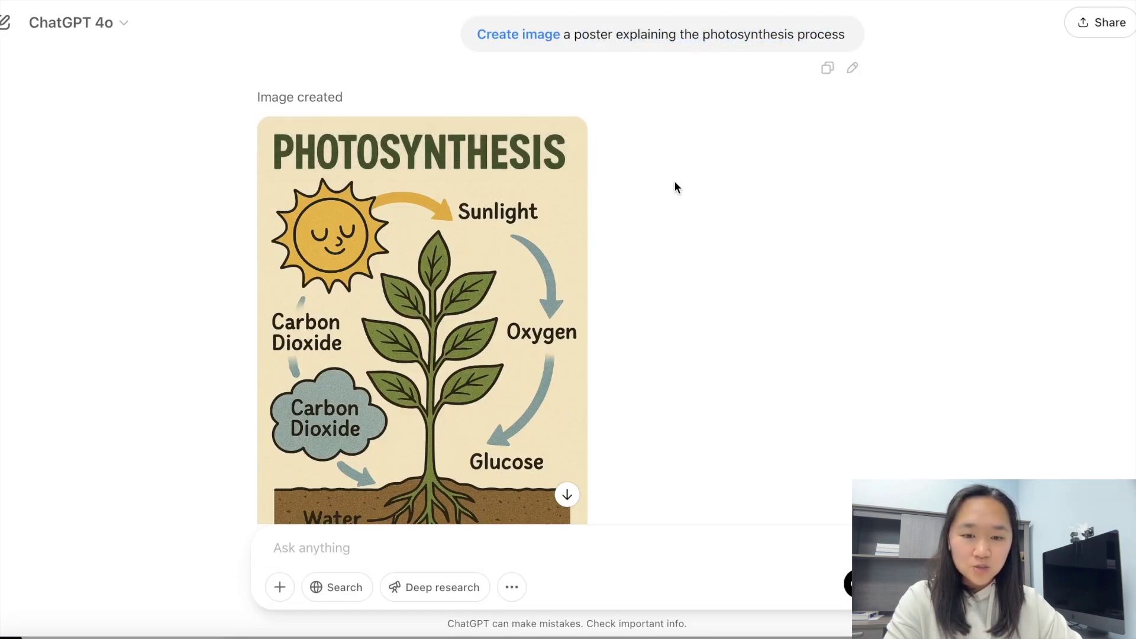
pyautogui.click(406, 287)
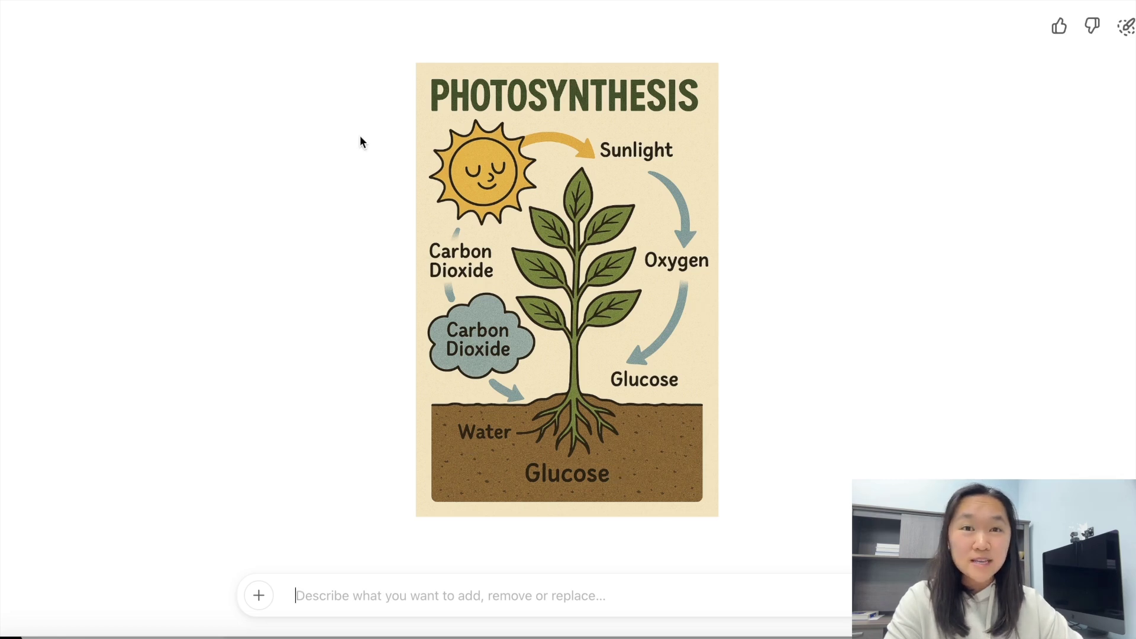
pyautogui.press('Escape')
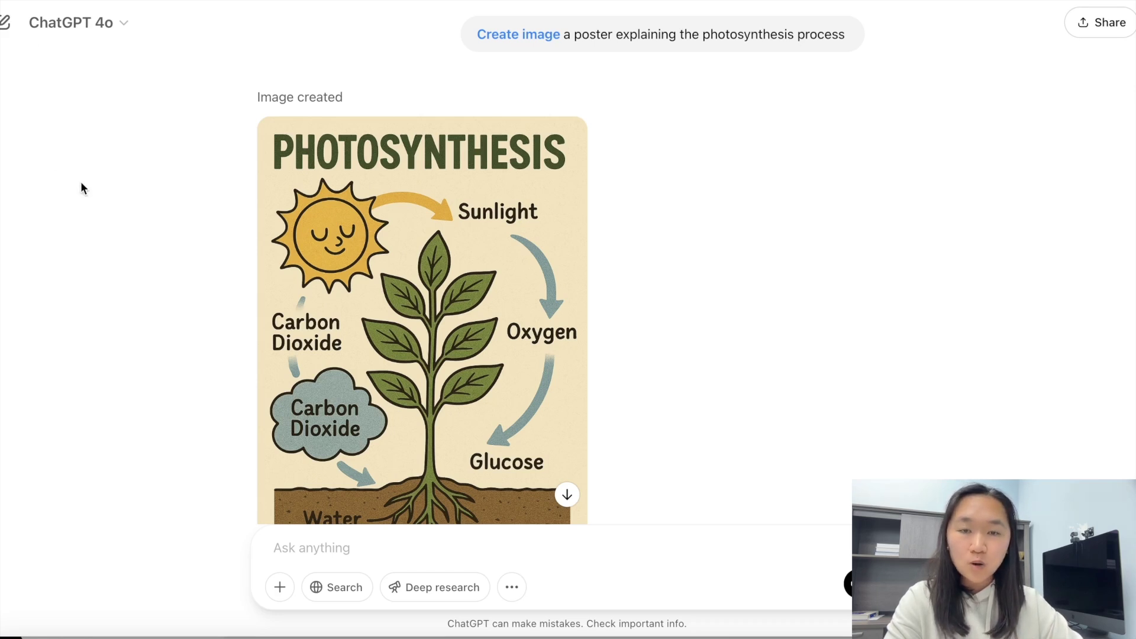
pyautogui.scroll(-1, 537, 242)
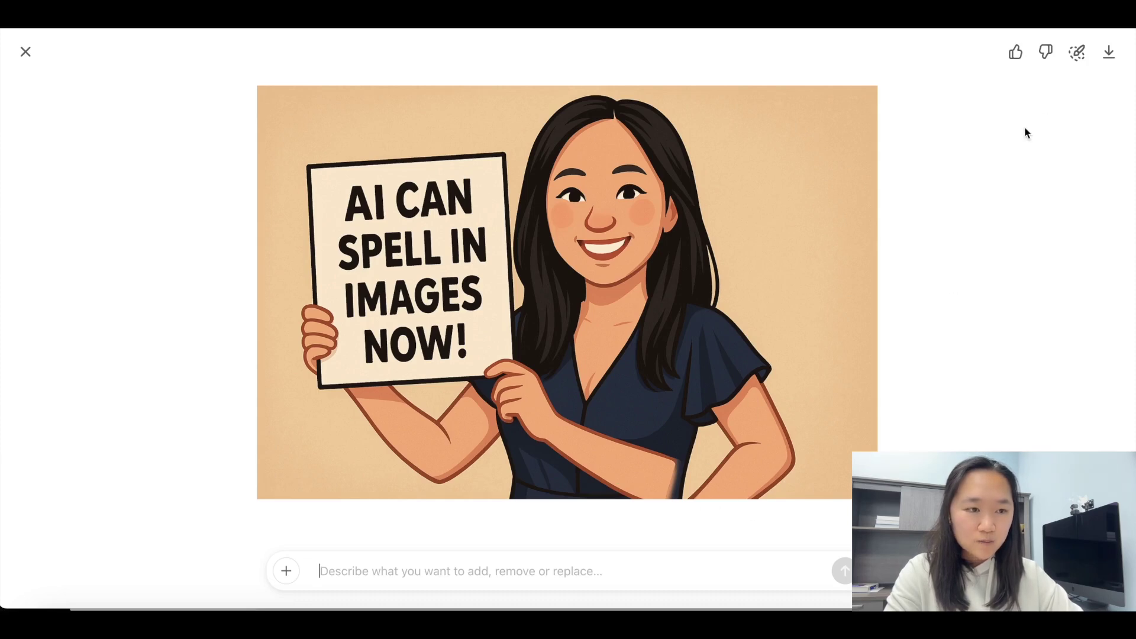
# Select the woman's right sleeve and forearm as the area to edit.
pyautogui.click(1077, 53)
pyautogui.moveTo(703, 327)
pyautogui.mouseDown()
pyautogui.moveTo(720, 325)
pyautogui.moveTo(708, 370)
pyautogui.moveTo(741, 381)
pyautogui.mouseUp()
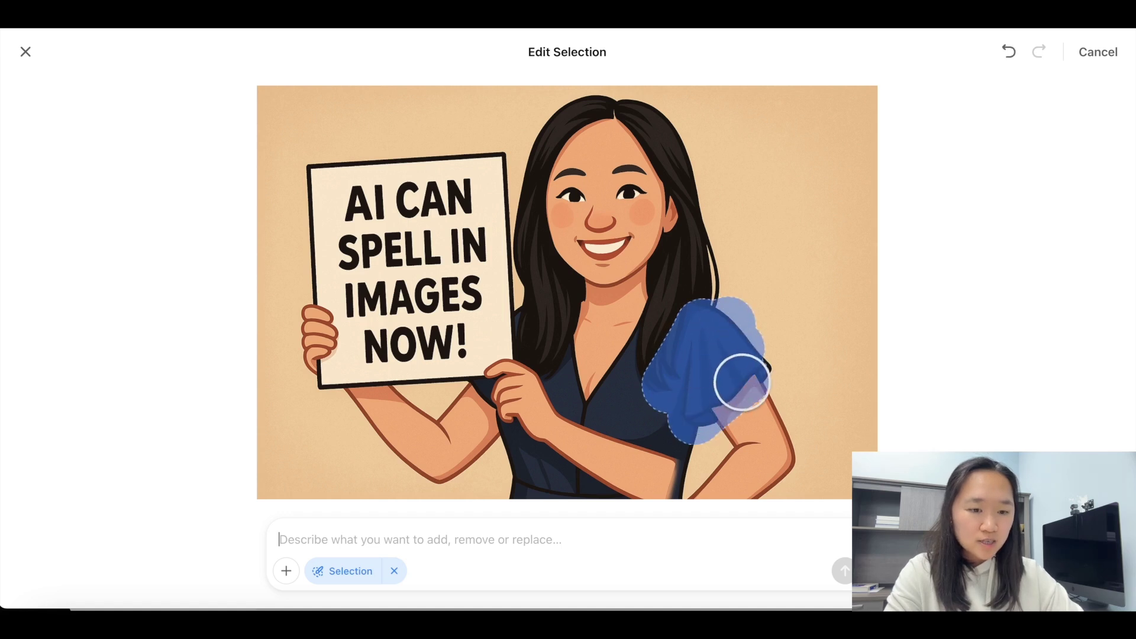
pyautogui.click(1118, 59)
pyautogui.click(1079, 52)
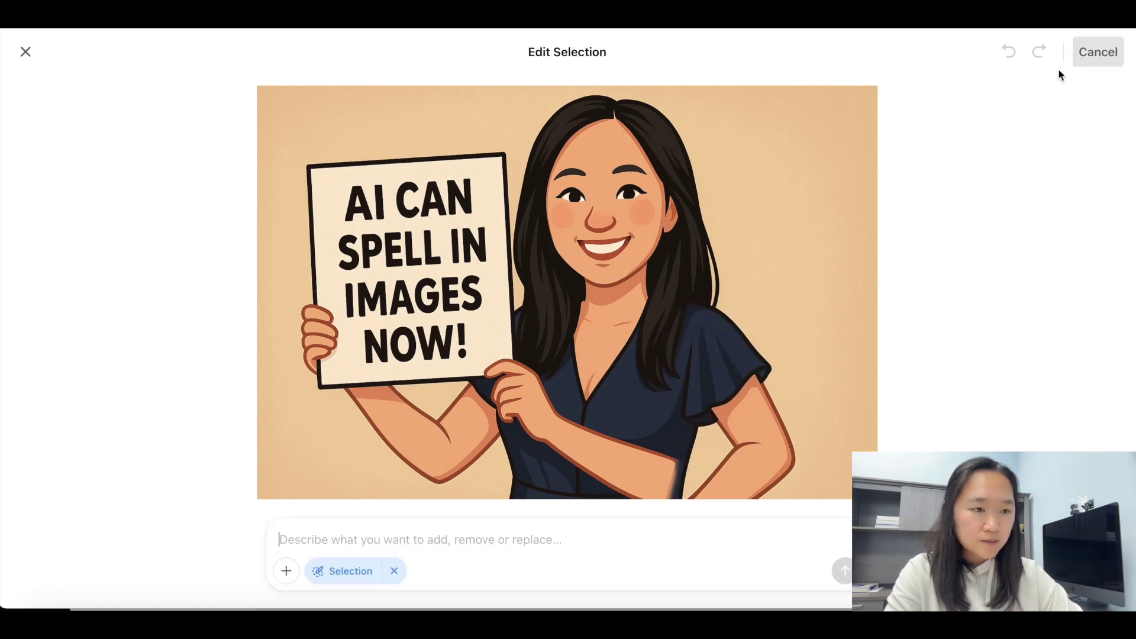
pyautogui.moveTo(705, 329)
pyautogui.mouseDown()
pyautogui.moveTo(718, 464)
pyautogui.moveTo(784, 466)
pyautogui.moveTo(669, 490)
pyautogui.moveTo(562, 436)
pyautogui.moveTo(506, 384)
pyautogui.moveTo(687, 464)
pyautogui.mouseUp()
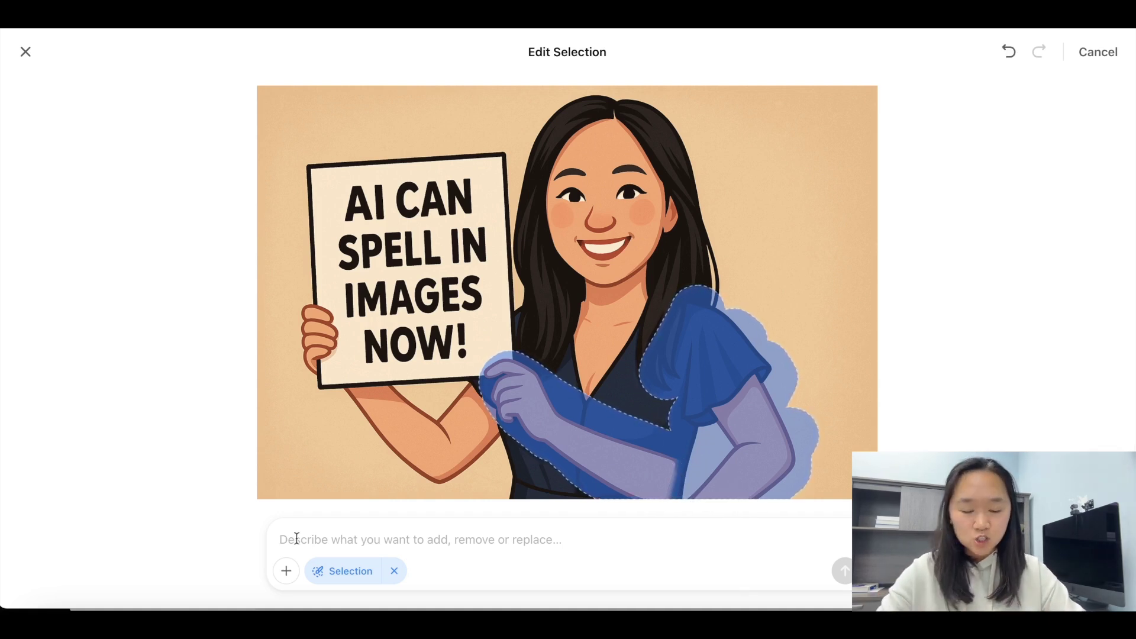
# Send the edit request 'not 1.5 arms. the arms are disjointed.'.
pyautogui.click(297, 539)
pyautogui.write('the arm is off. needs')
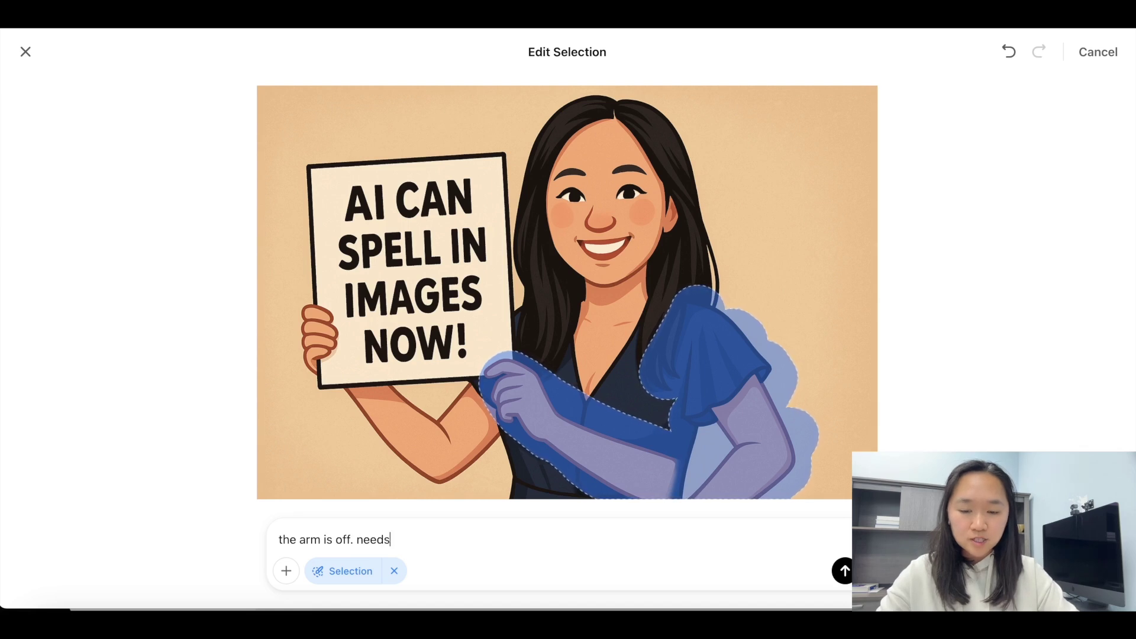
pyautogui.write('not 1.5 arms. the arms are dis')
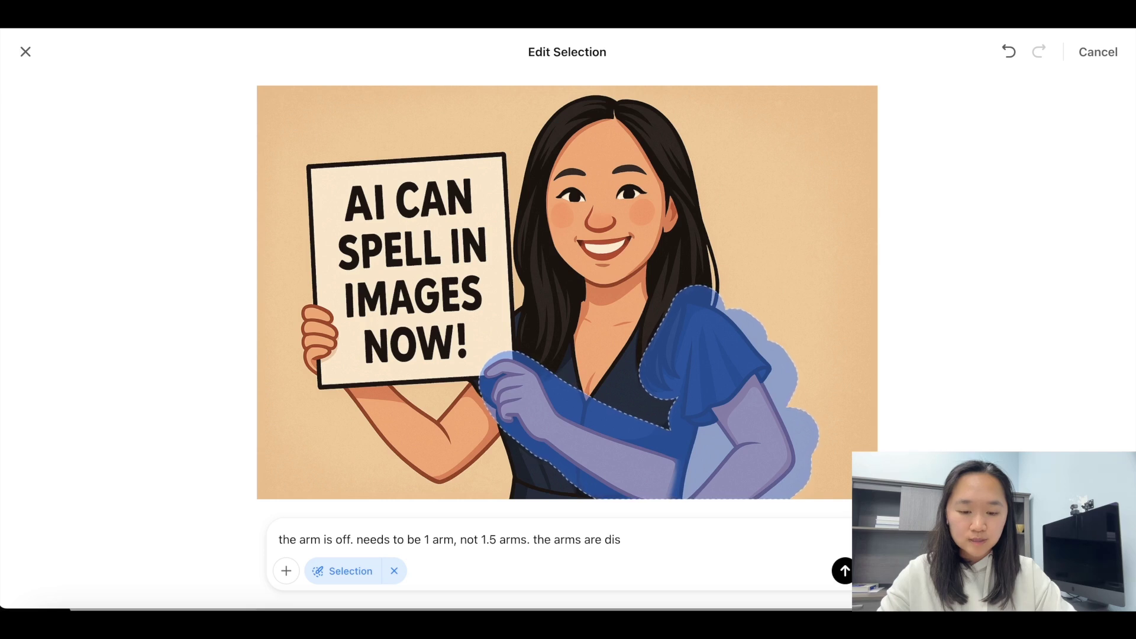
pyautogui.write('jointed.')
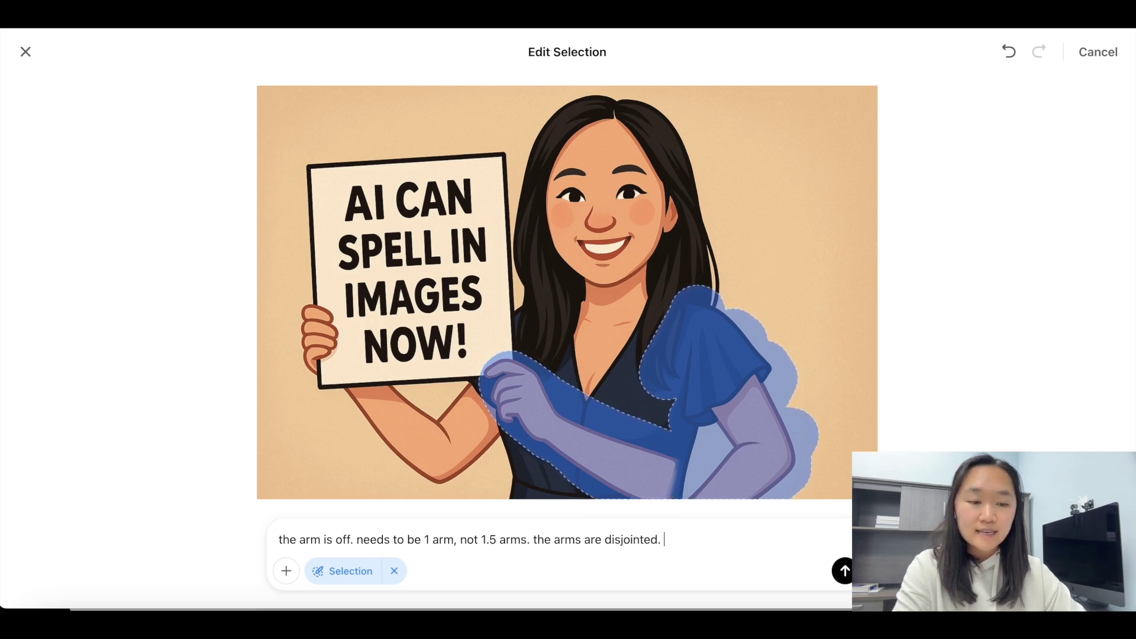
pyautogui.click(845, 572)
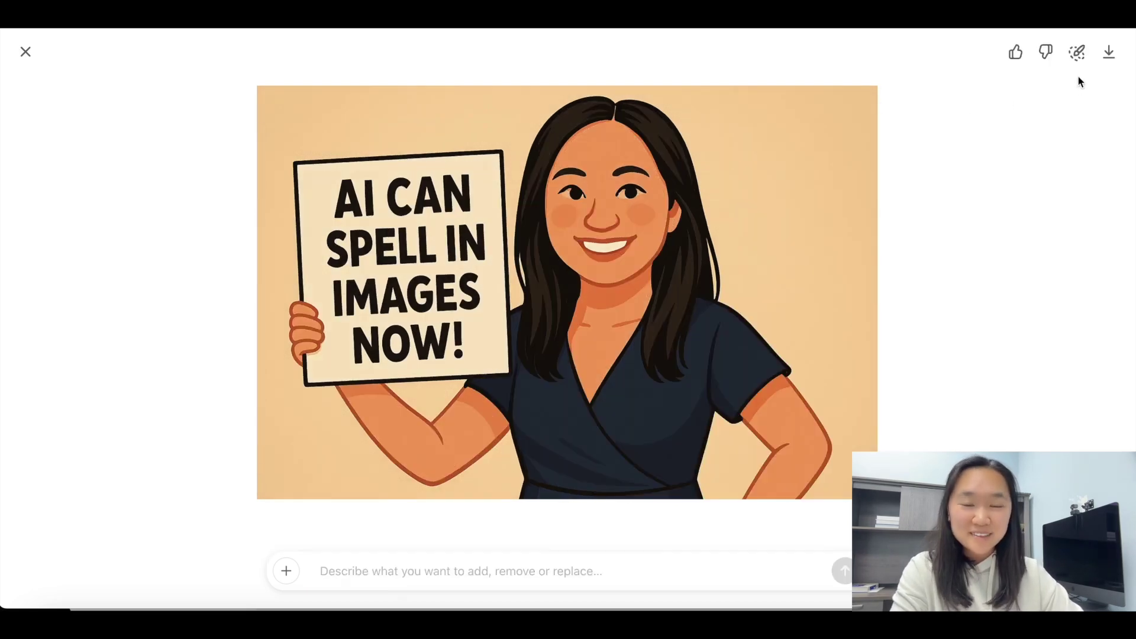
# Cancel area selection on the corrected image and close the image viewer.
pyautogui.click(1077, 52)
pyautogui.click(1096, 51)
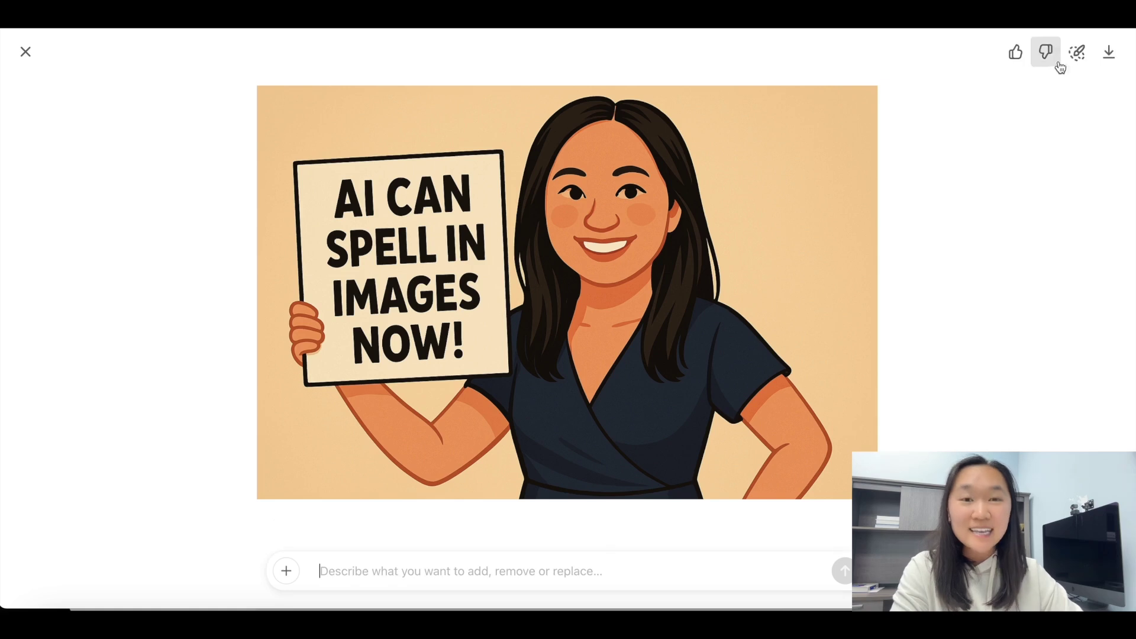
pyautogui.click(25, 58)
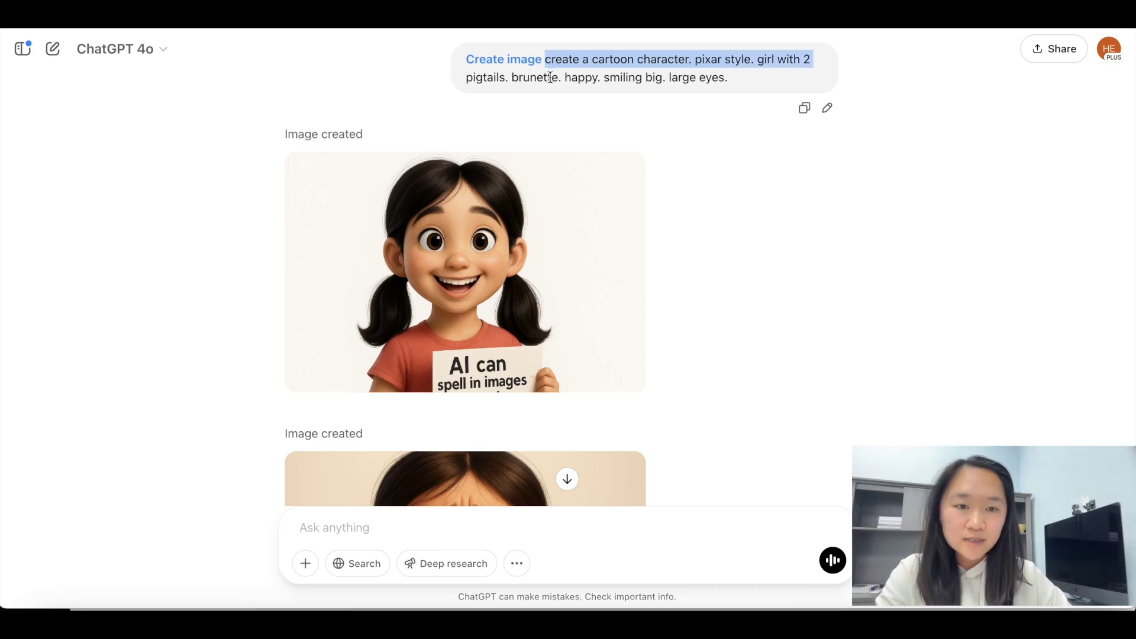
# Preview the smiling pigtailed girl image, then open the crying girl image full size.
pyautogui.moveTo(552, 78); pyautogui.dragTo(663, 78)
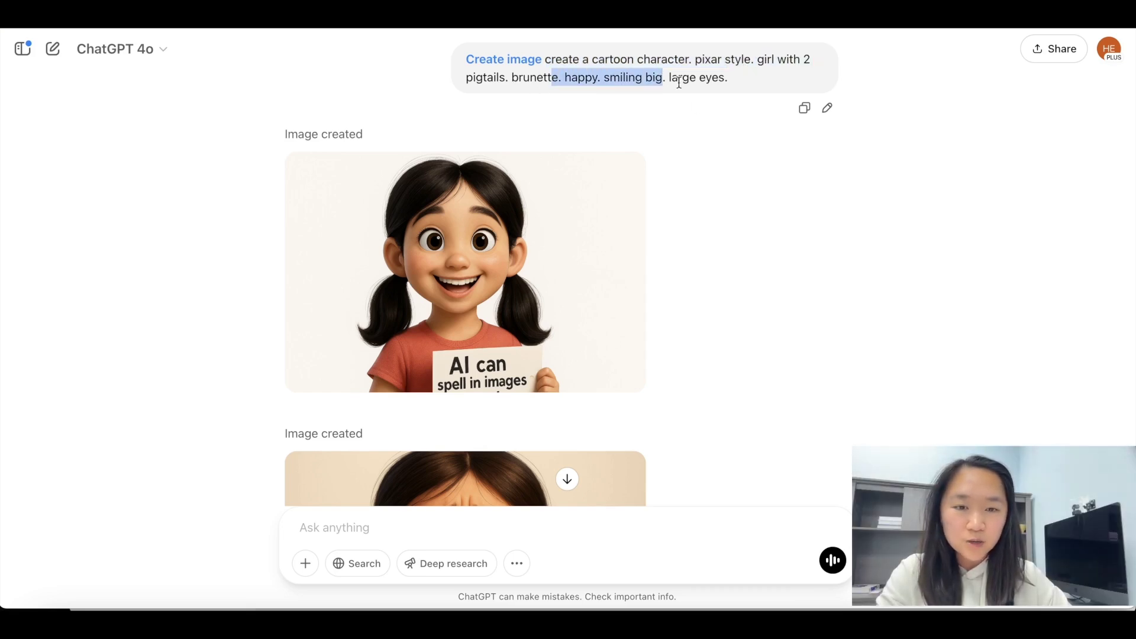
pyautogui.click(542, 240)
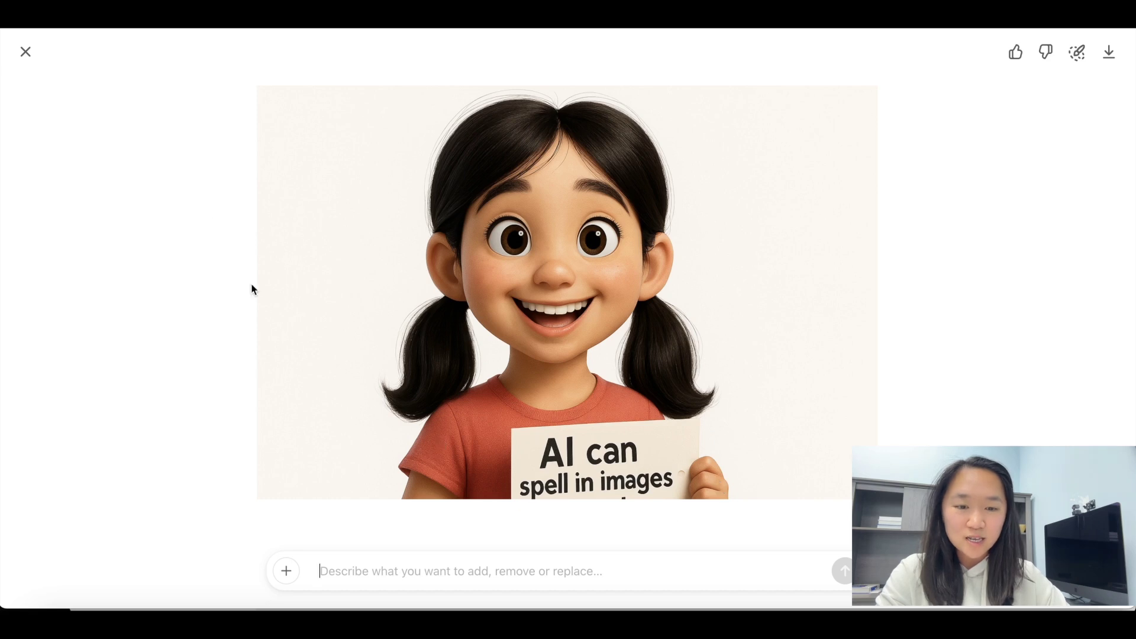
pyautogui.click(27, 57)
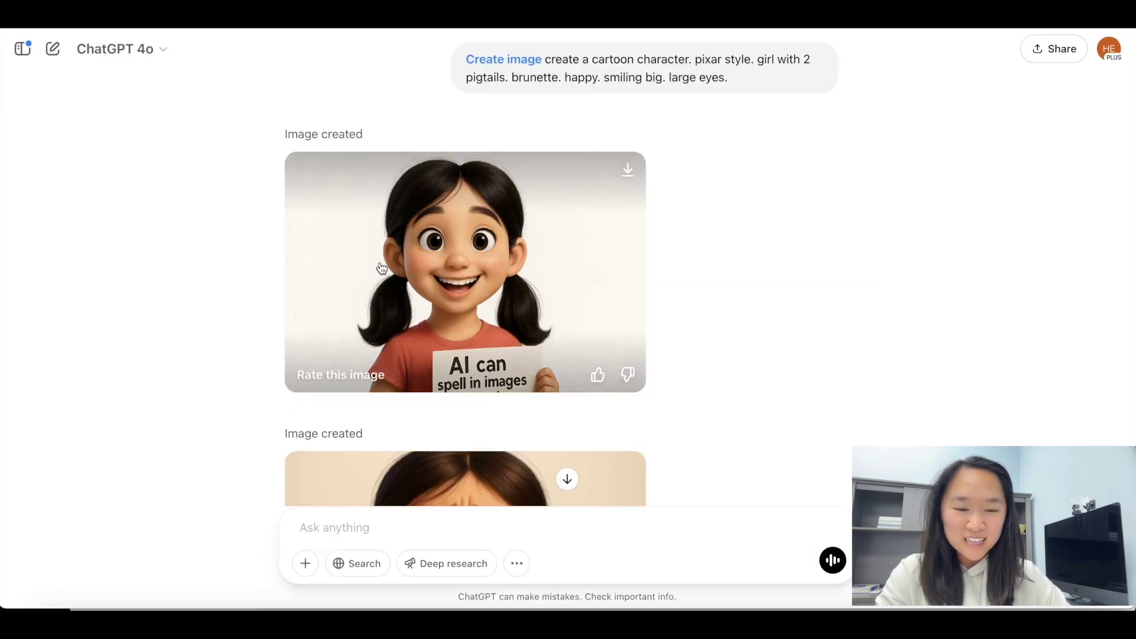
pyautogui.scroll(-3, 380, 264)
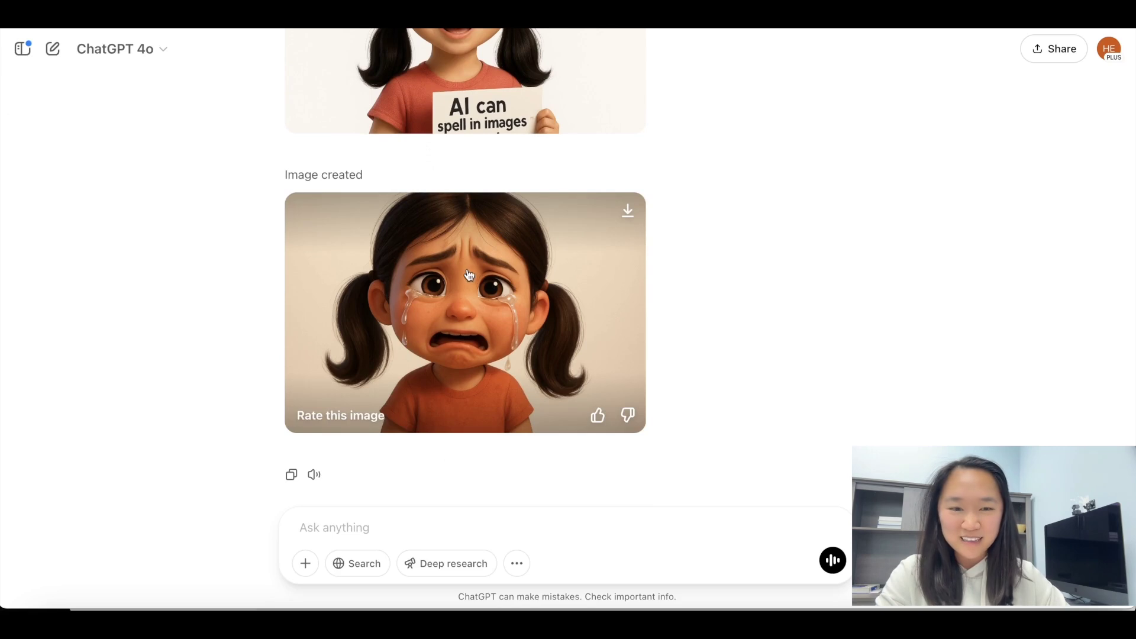
pyautogui.click(463, 272)
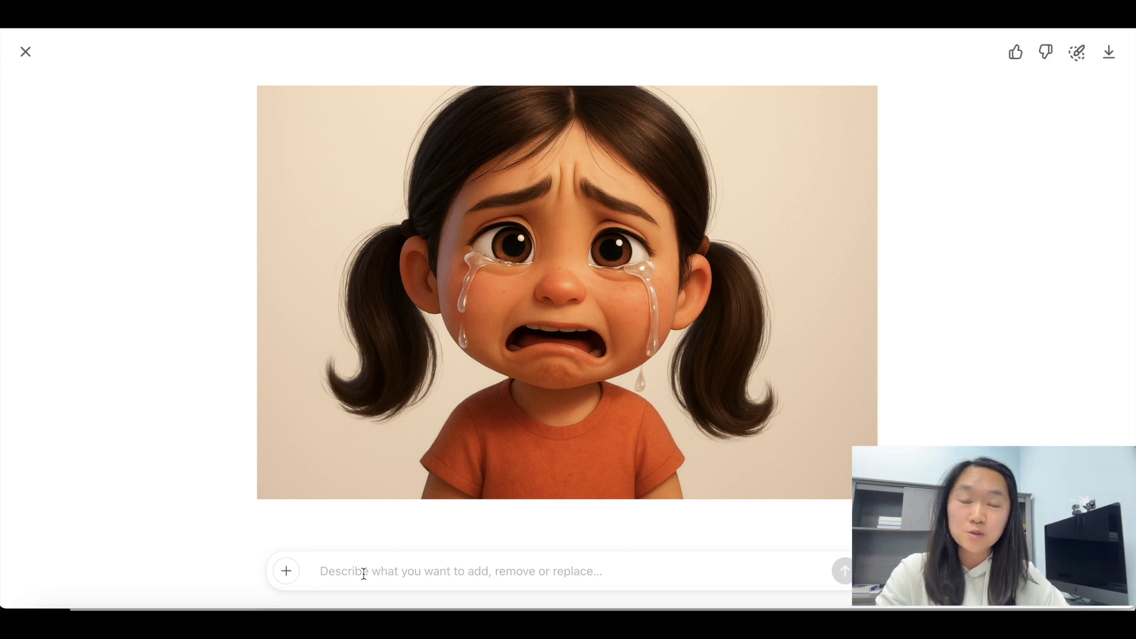
# Send the edit 'remove the background and make it transparent' for the crying girl image.
pyautogui.write('remove the background and make t')
pyautogui.write('t transparent')
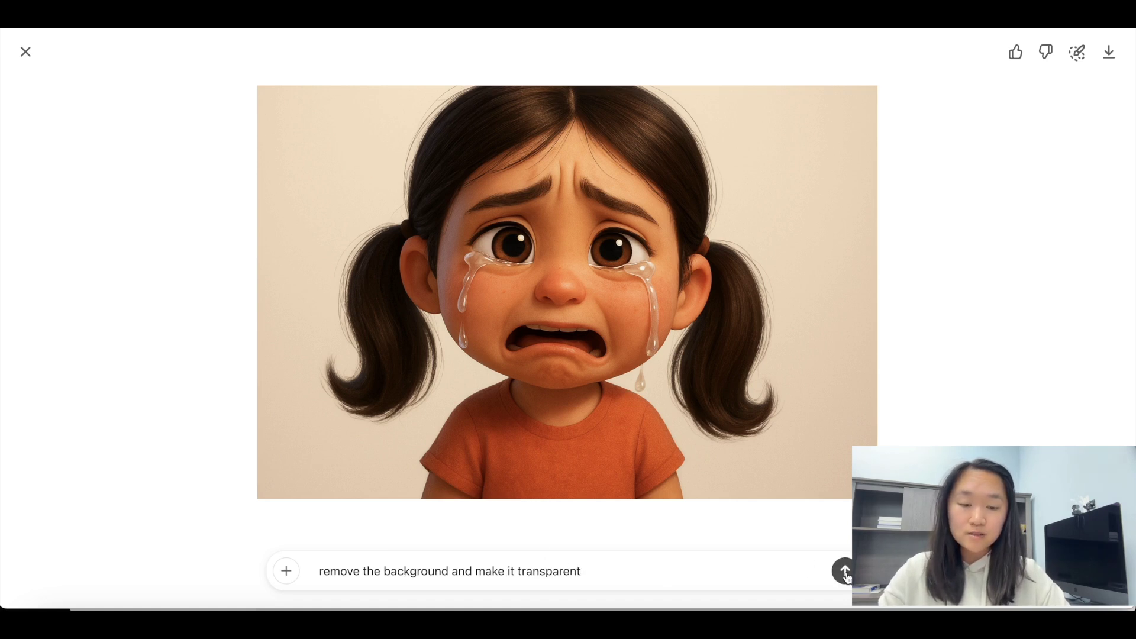
pyautogui.click(845, 572)
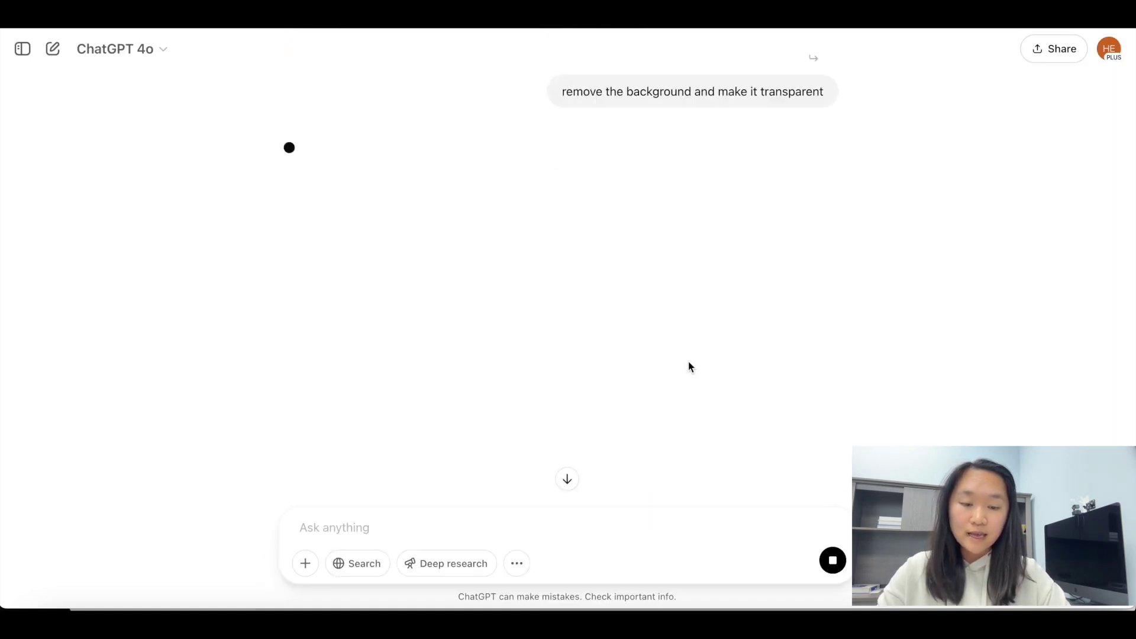
pyautogui.rightClick(688, 362)
pyautogui.click(434, 230)
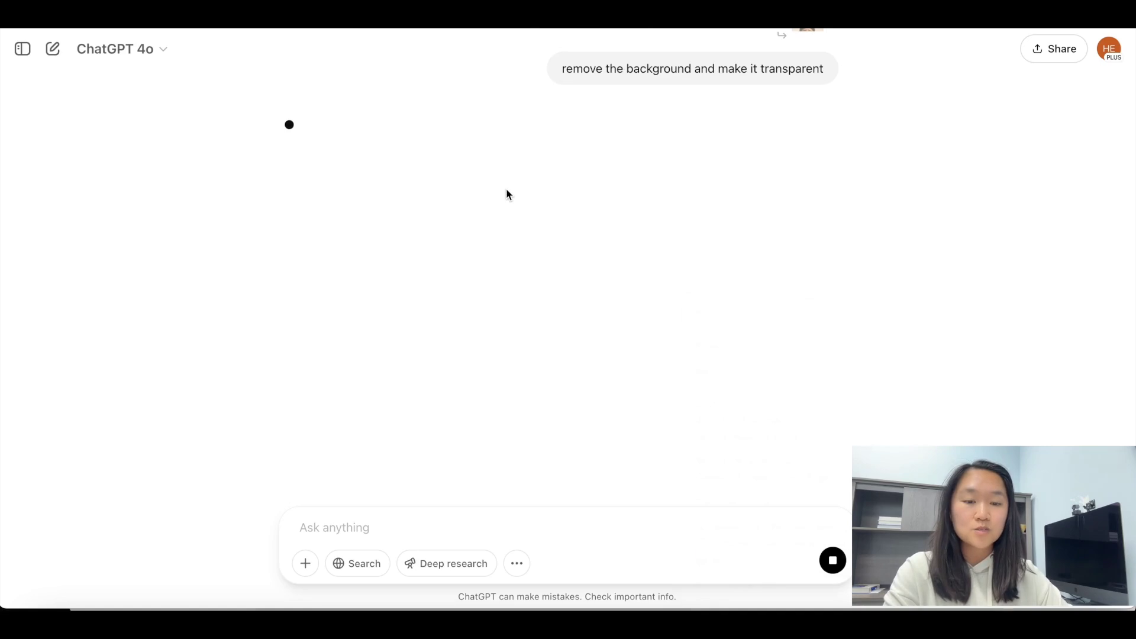